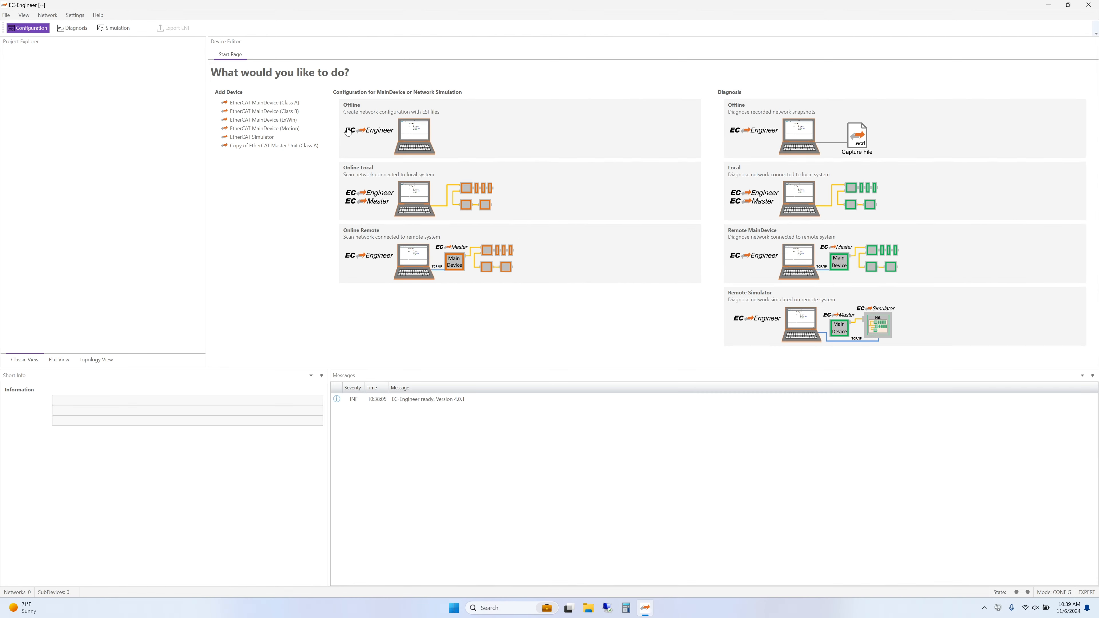
Create an offline configuration with an EtherCAT MainDevice (Class A) and append a Beckhoff EK1100 coupler to it.
click(425, 130)
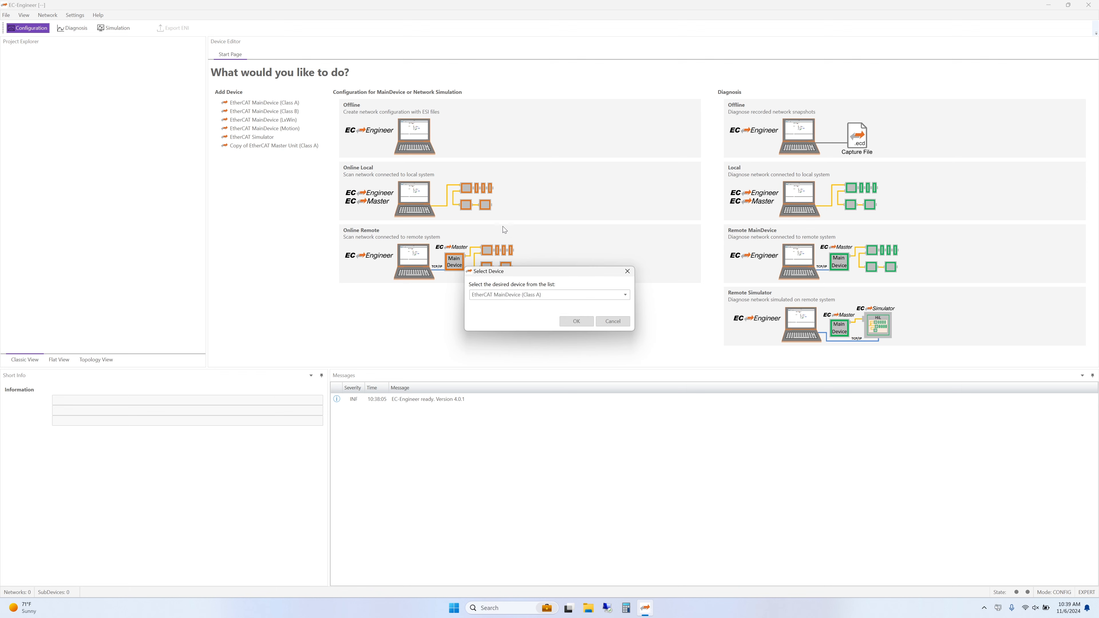
click(578, 322)
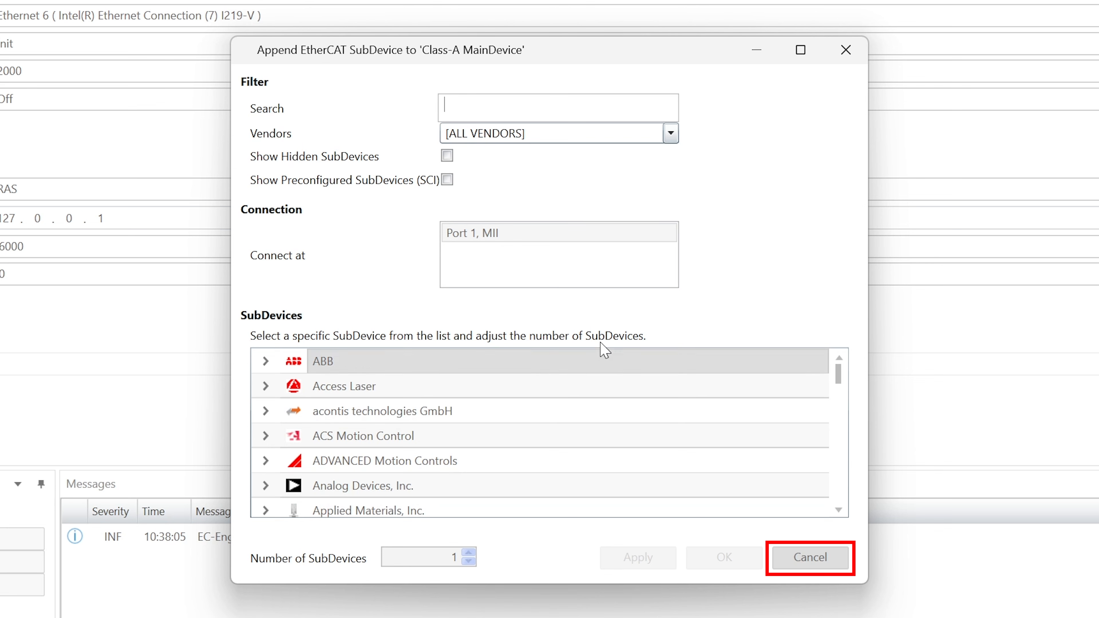
text(ek1100)
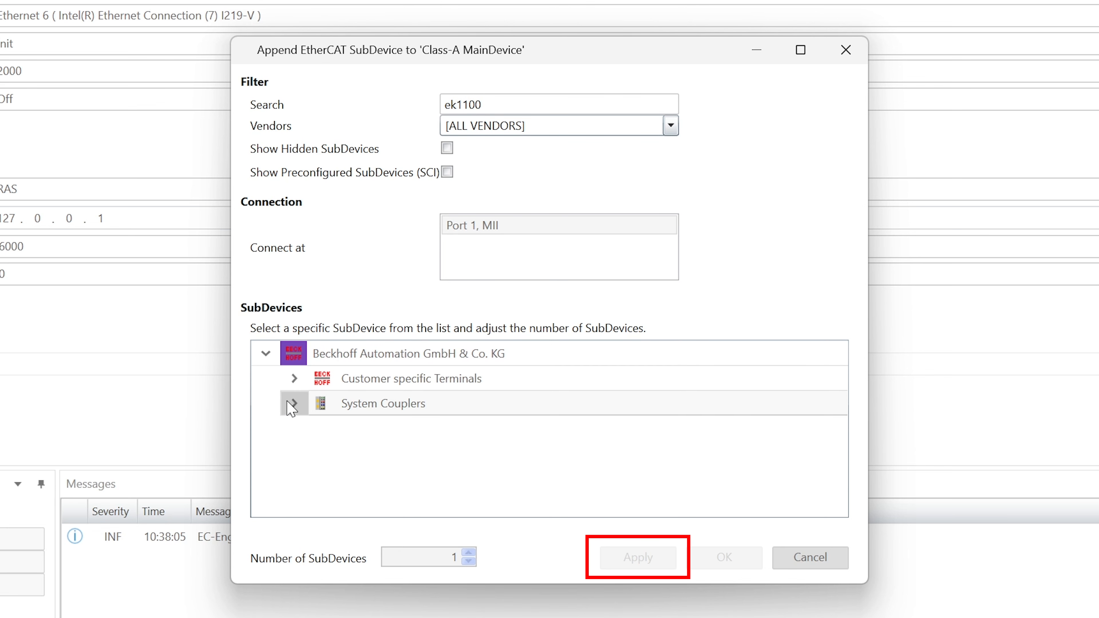
click(295, 404)
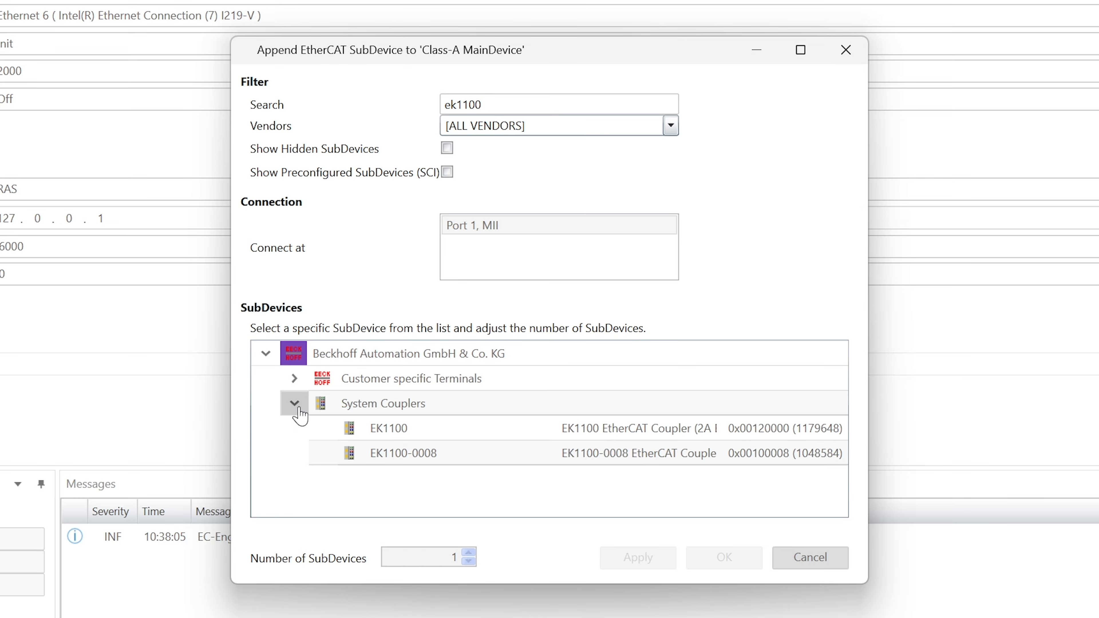
click(386, 430)
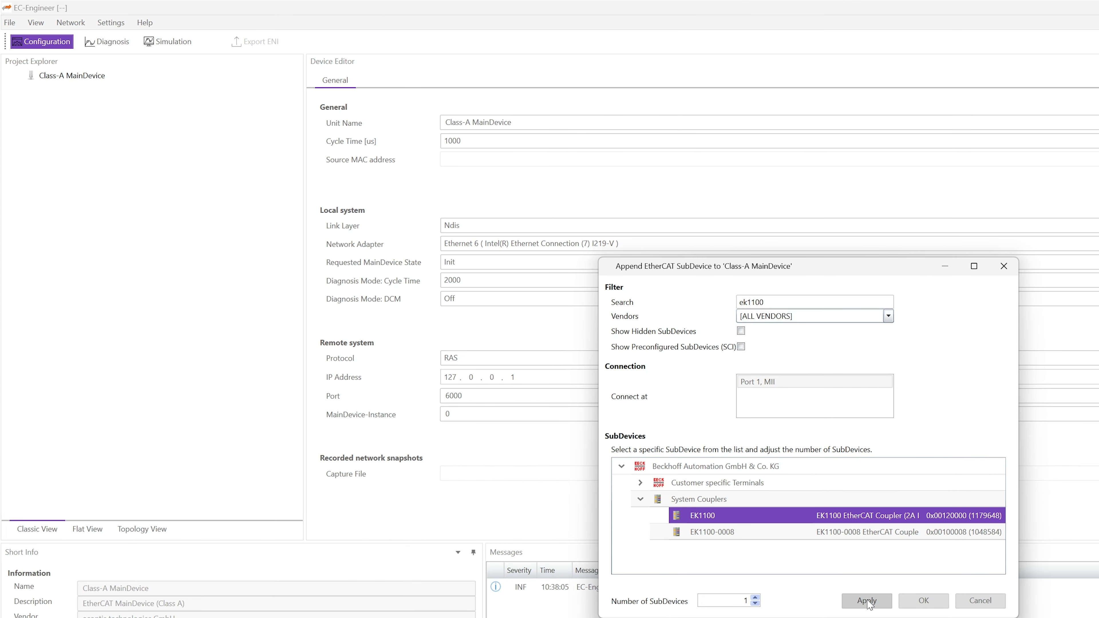
click(867, 601)
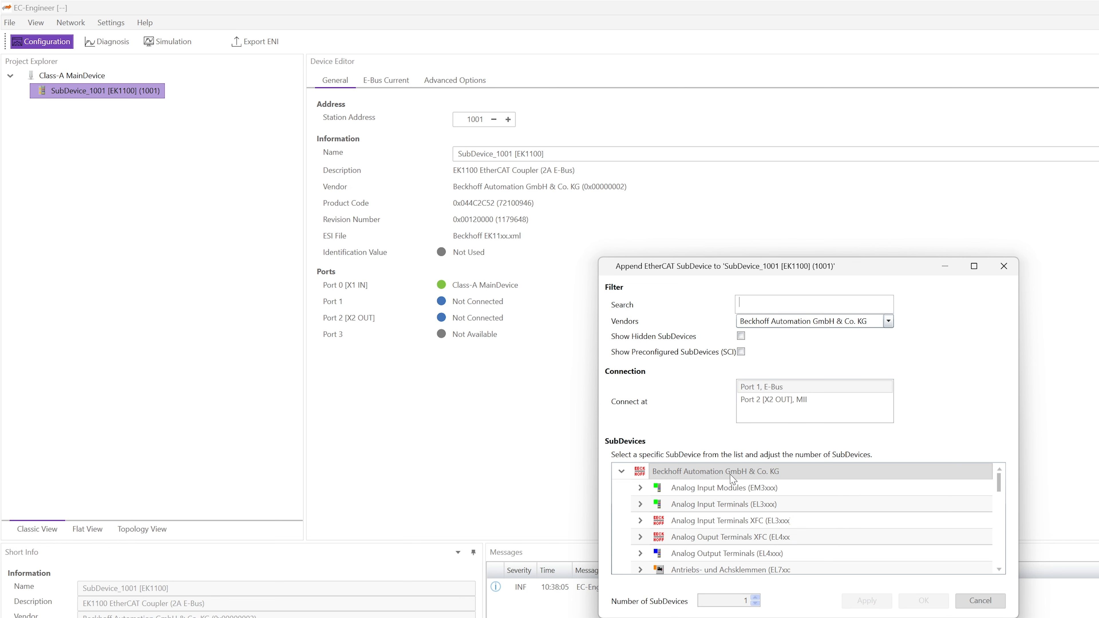
Append an EL3001 analog input terminal and an EL4001 analog output terminal behind the EK1100 coupler.
click(640, 505)
click(707, 523)
click(865, 603)
click(641, 554)
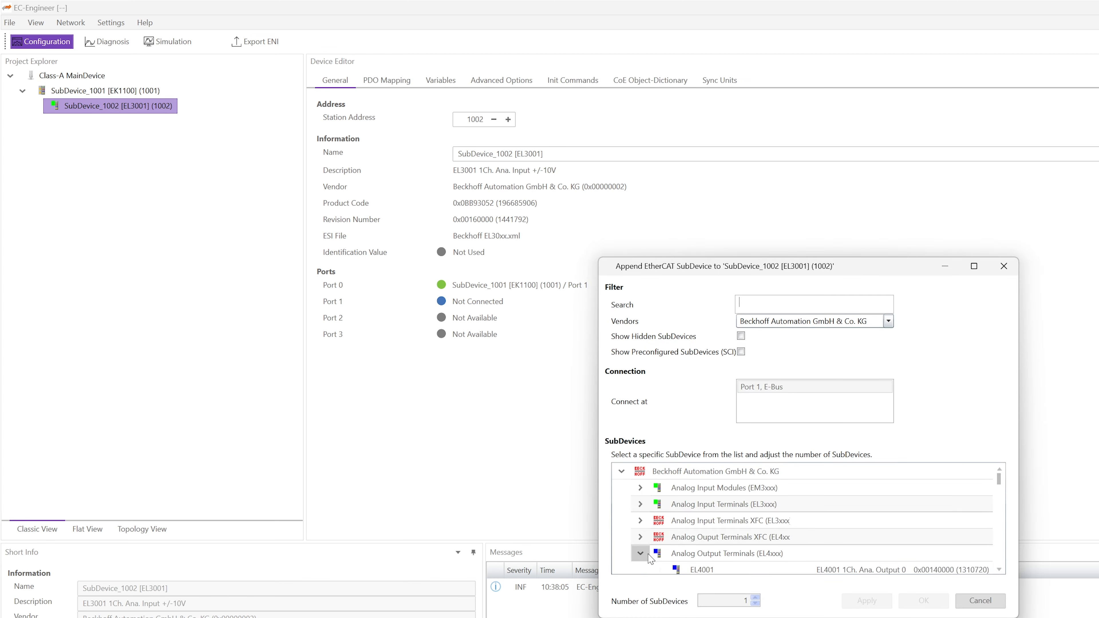
click(708, 570)
click(865, 601)
Append two EL2002 digital output terminals after the EL4001 and finish adding SubDevices.
scroll(641, 563, down, 3)
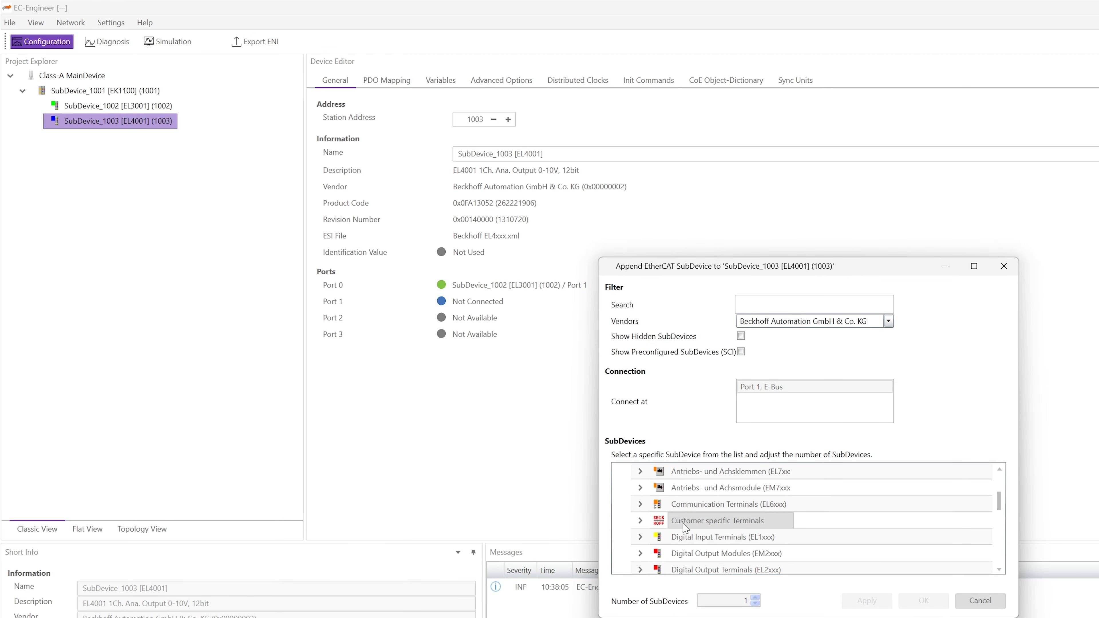
click(640, 570)
click(710, 544)
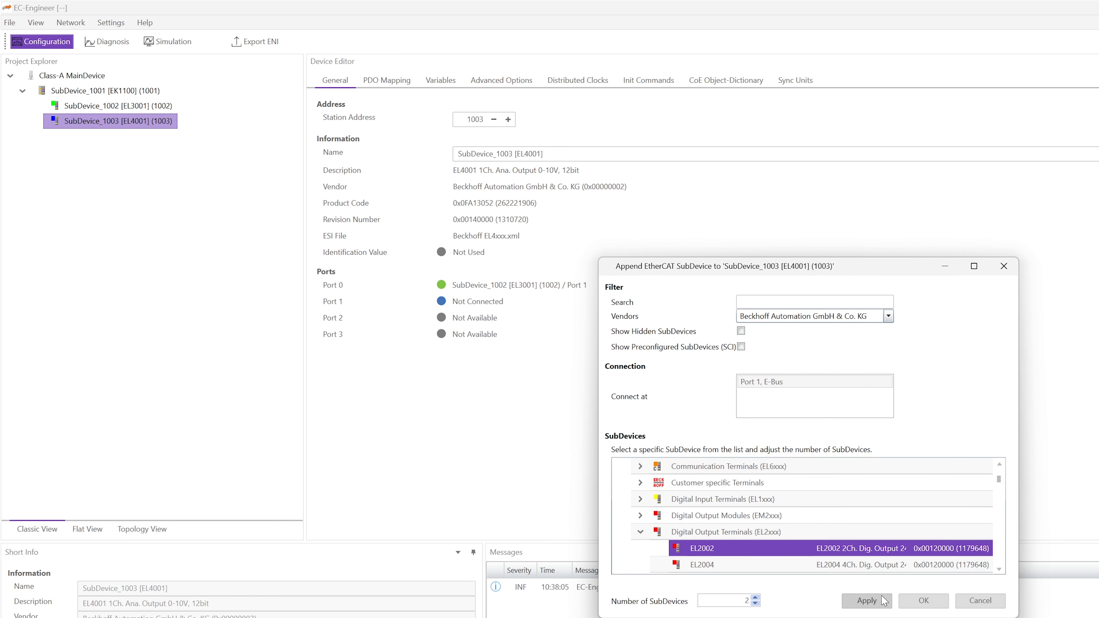
click(925, 601)
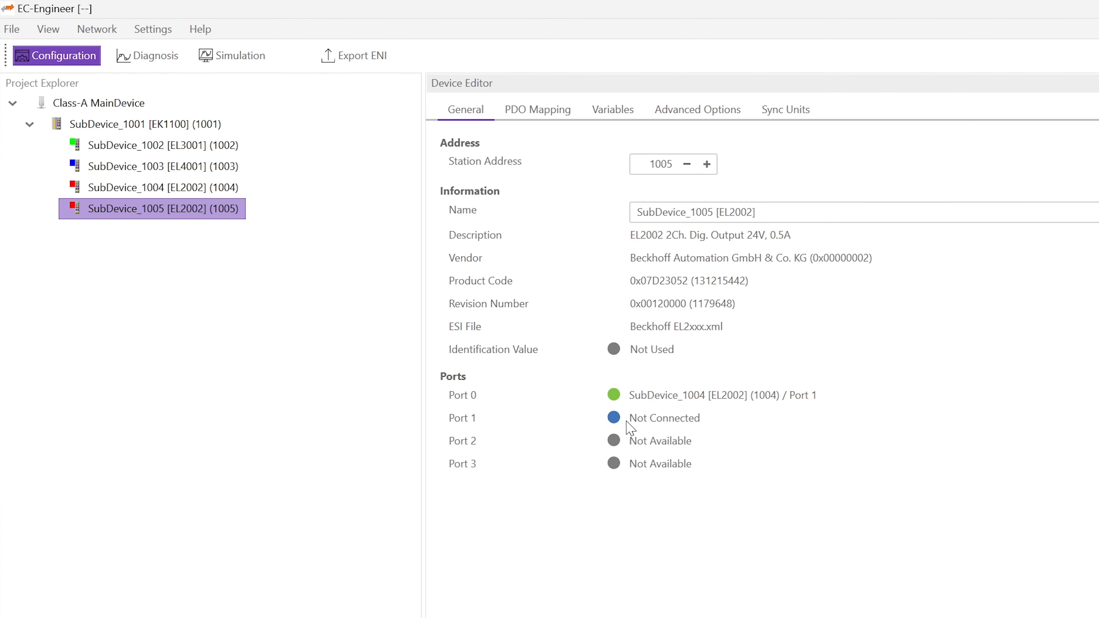
Review the last EL2002's PDO mapping, variables, advanced options, sync units and general information, along with its available SubDevice commands.
click(515, 118)
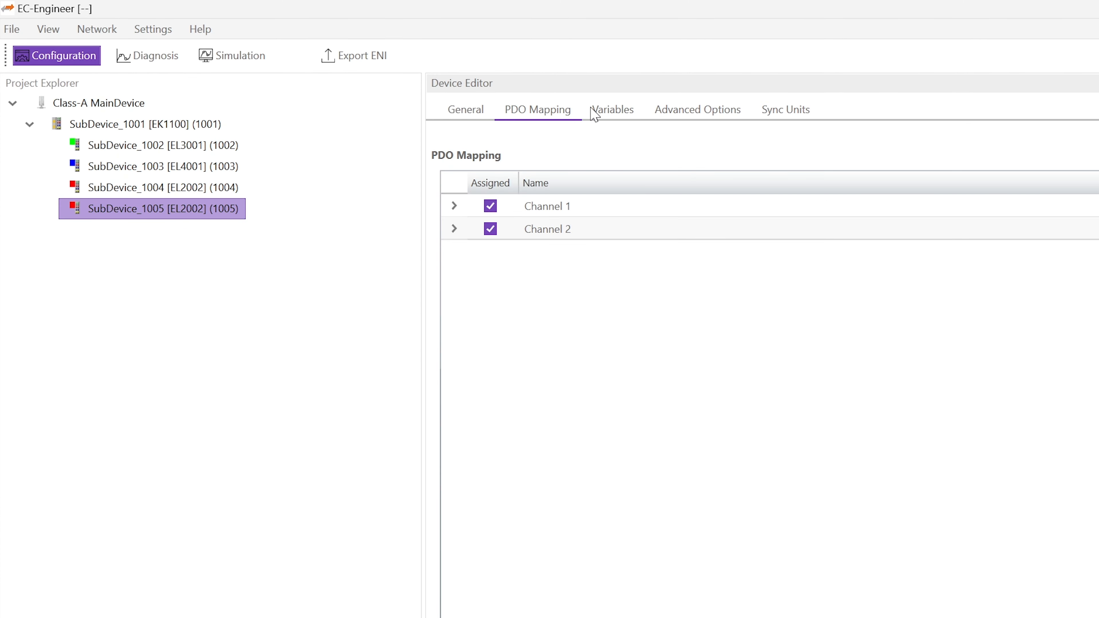
click(617, 115)
click(705, 112)
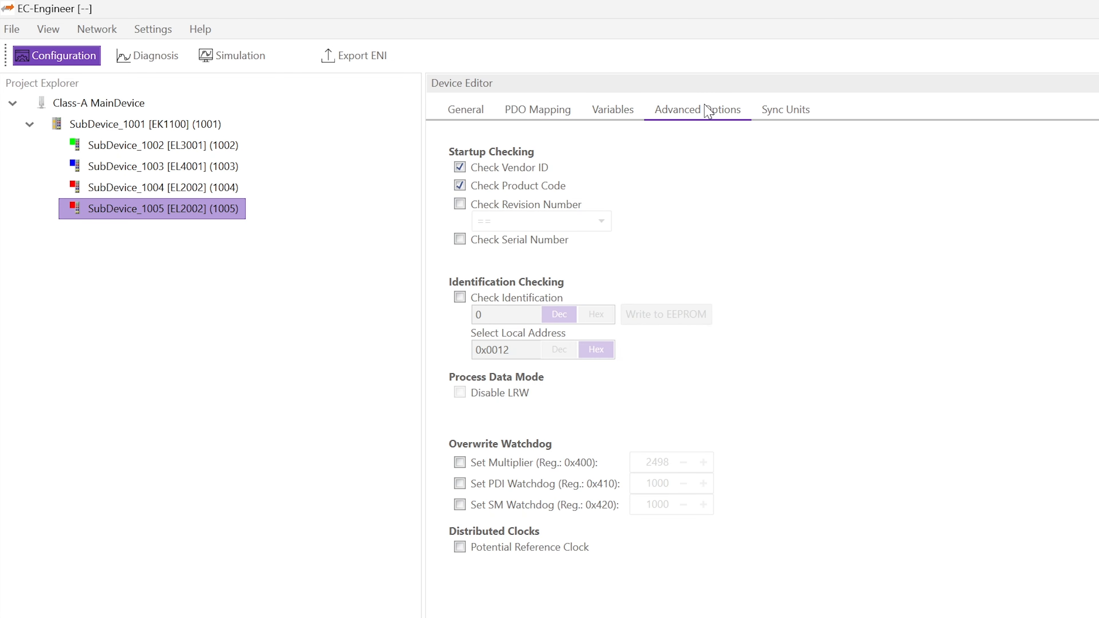
click(786, 114)
click(481, 112)
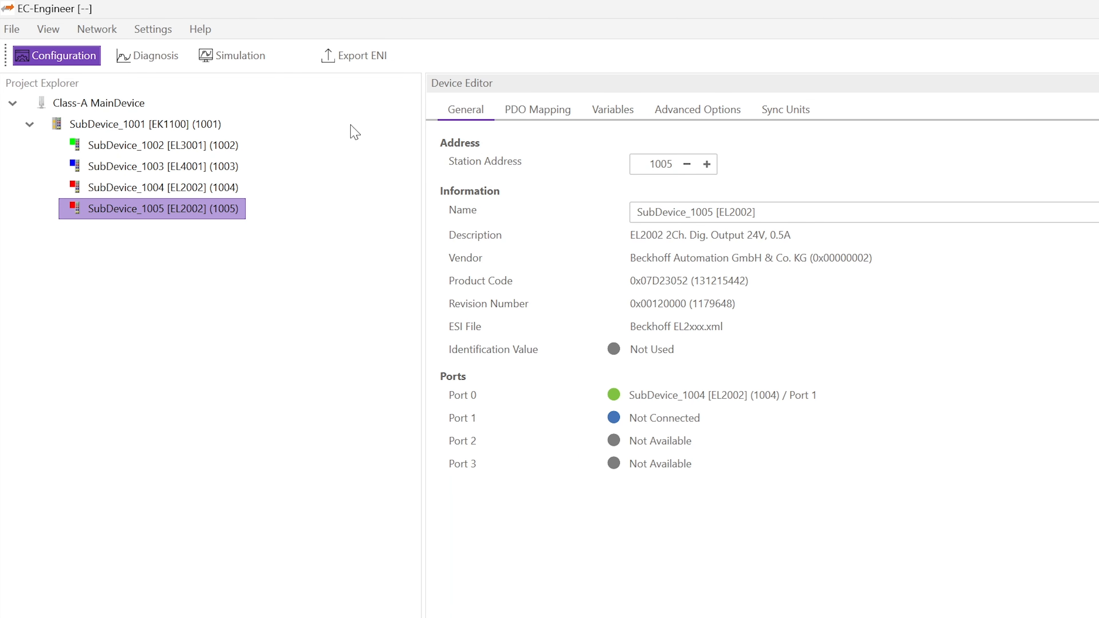
right_click(151, 211)
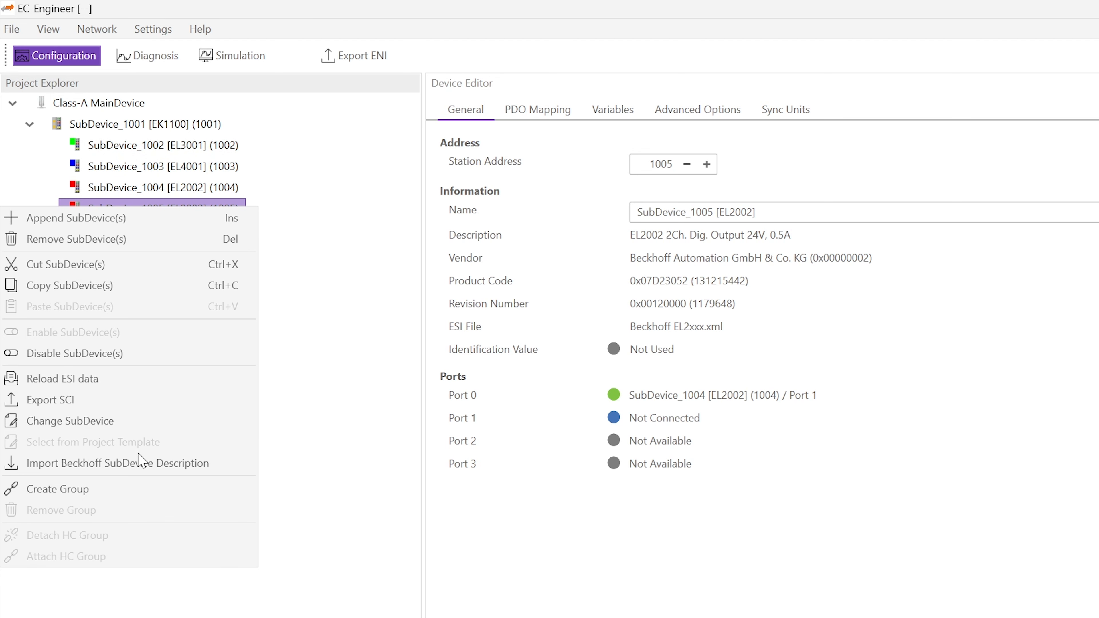
click(317, 250)
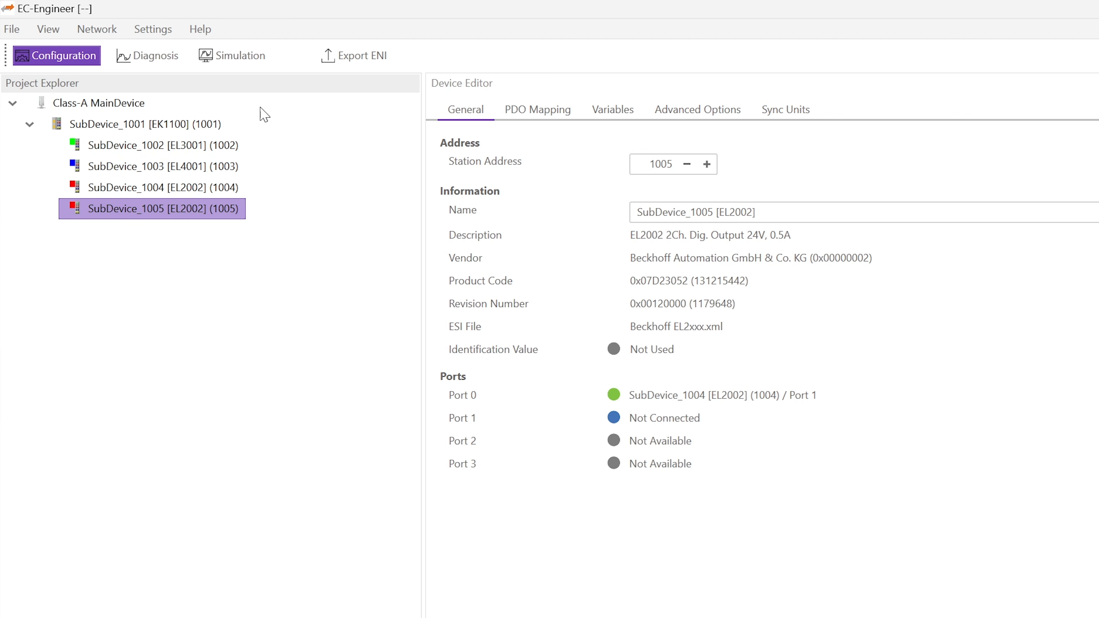
Simulate the network, review the MainDevice's diagnostic pages from Process Data Image through History, and return to configuration mode.
click(246, 60)
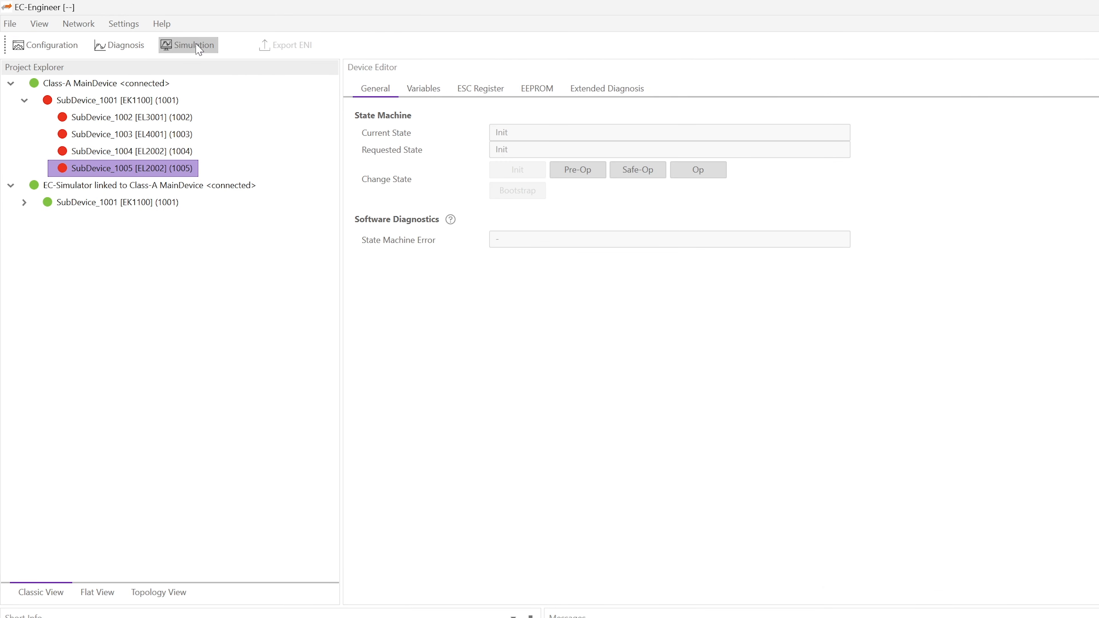
click(448, 88)
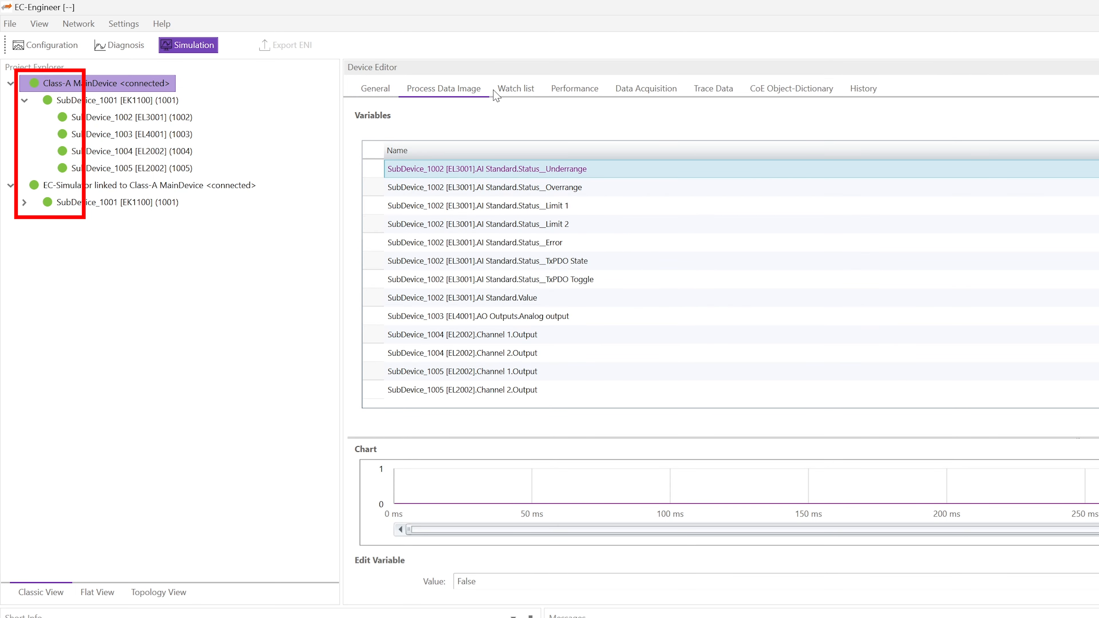
click(515, 92)
click(575, 91)
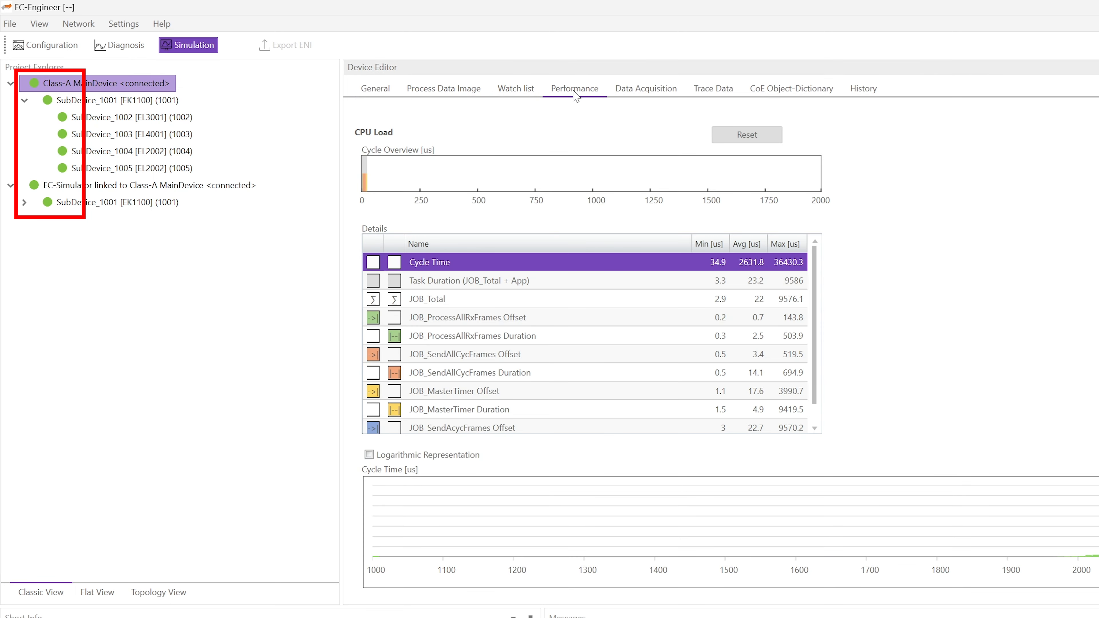
click(647, 91)
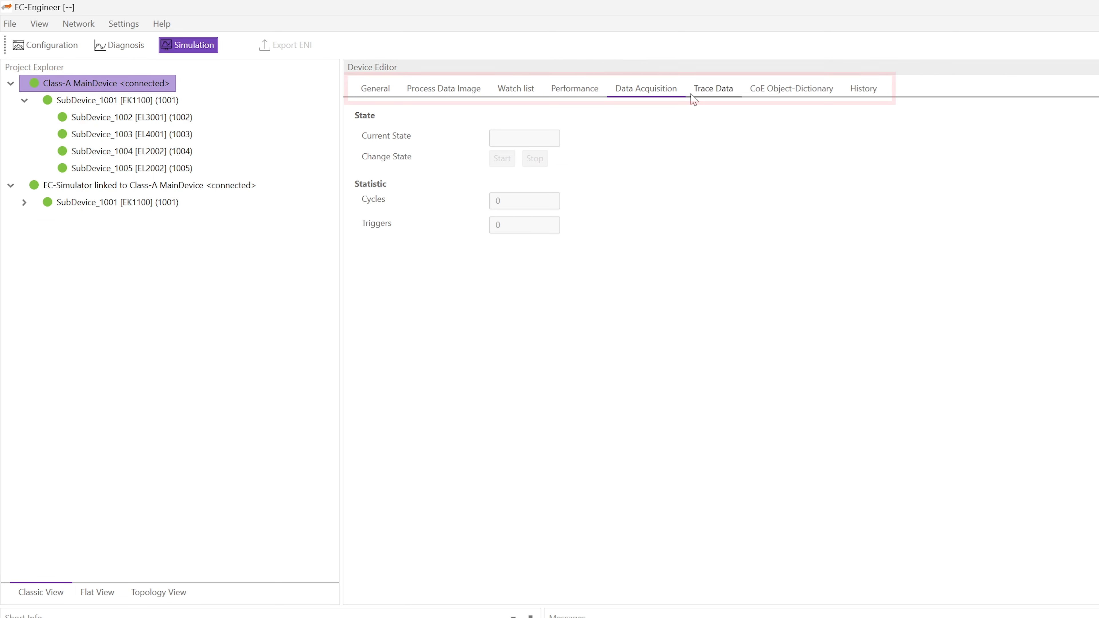
click(723, 91)
click(799, 91)
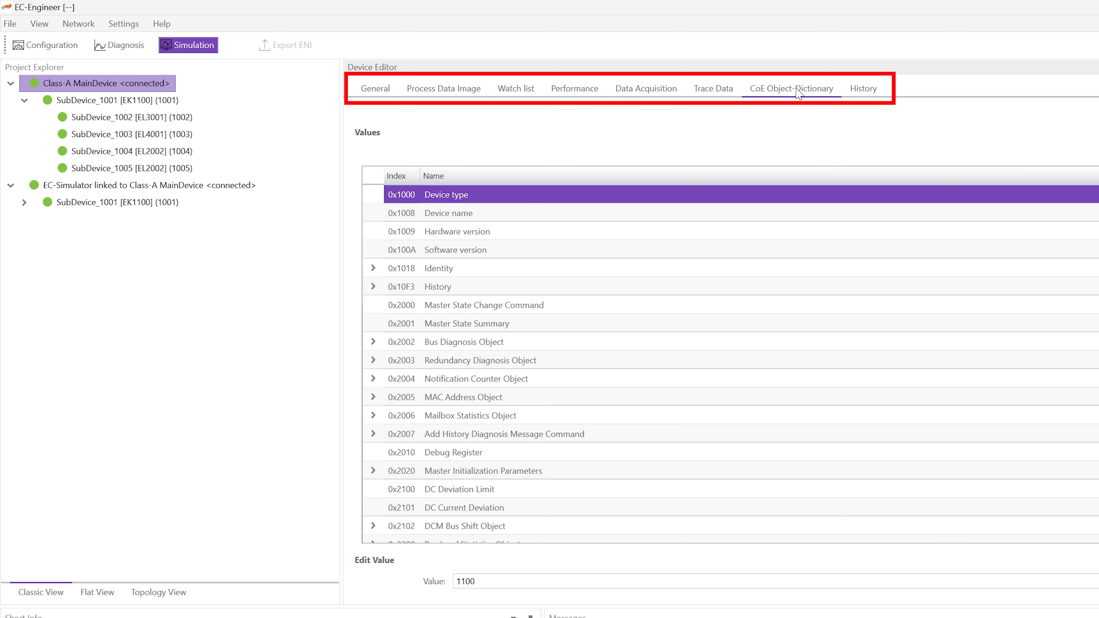
click(869, 91)
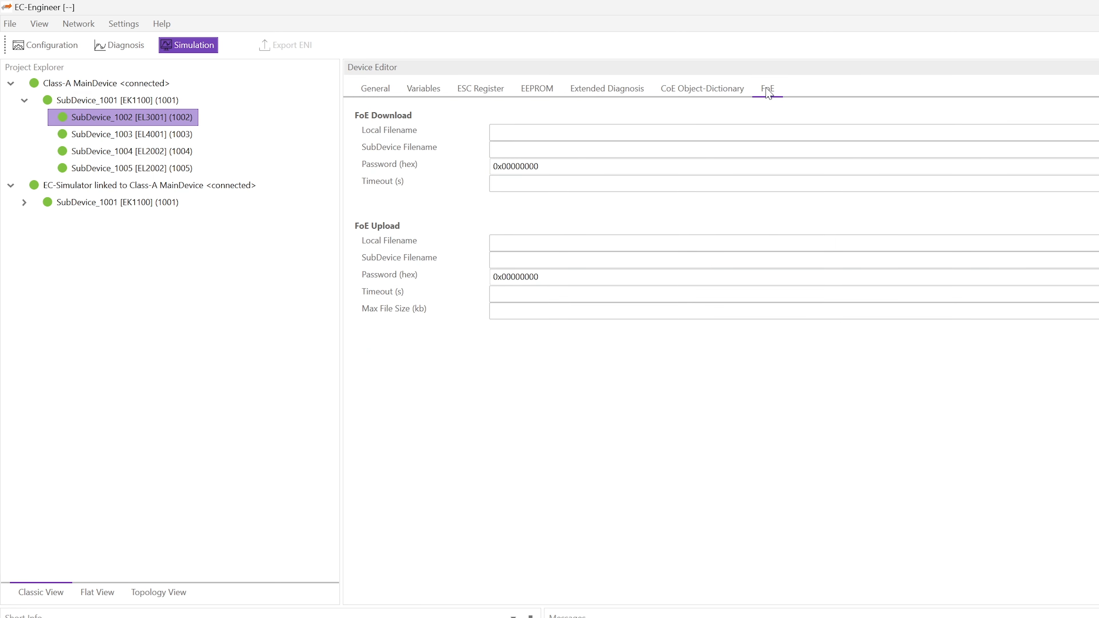
click(59, 47)
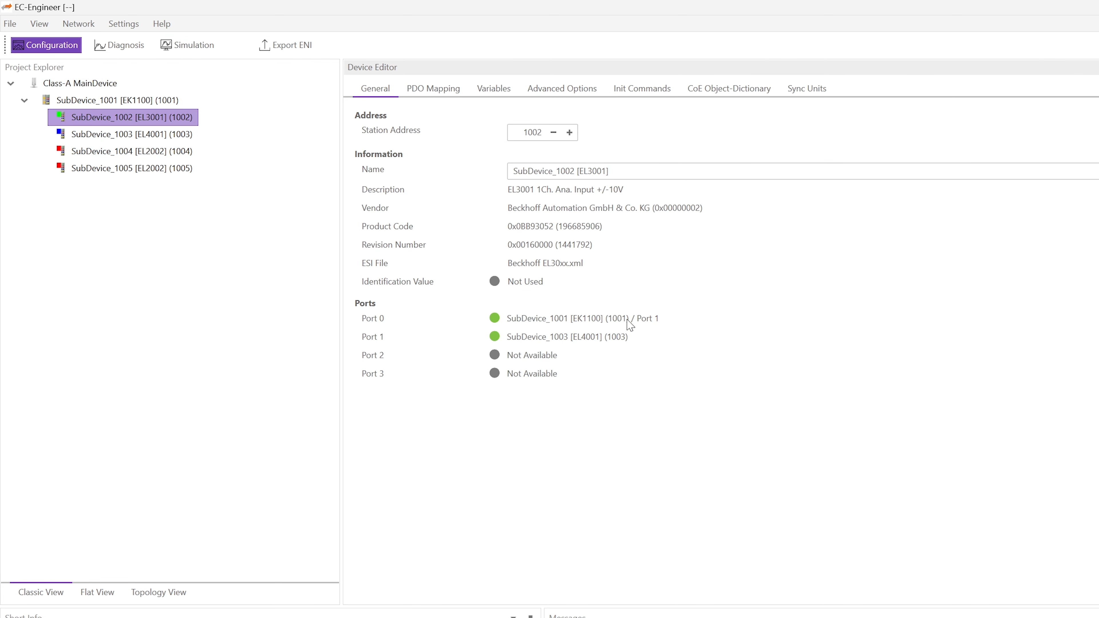
Open the application settings and examine the notification message level table and the available message level choices.
click(118, 27)
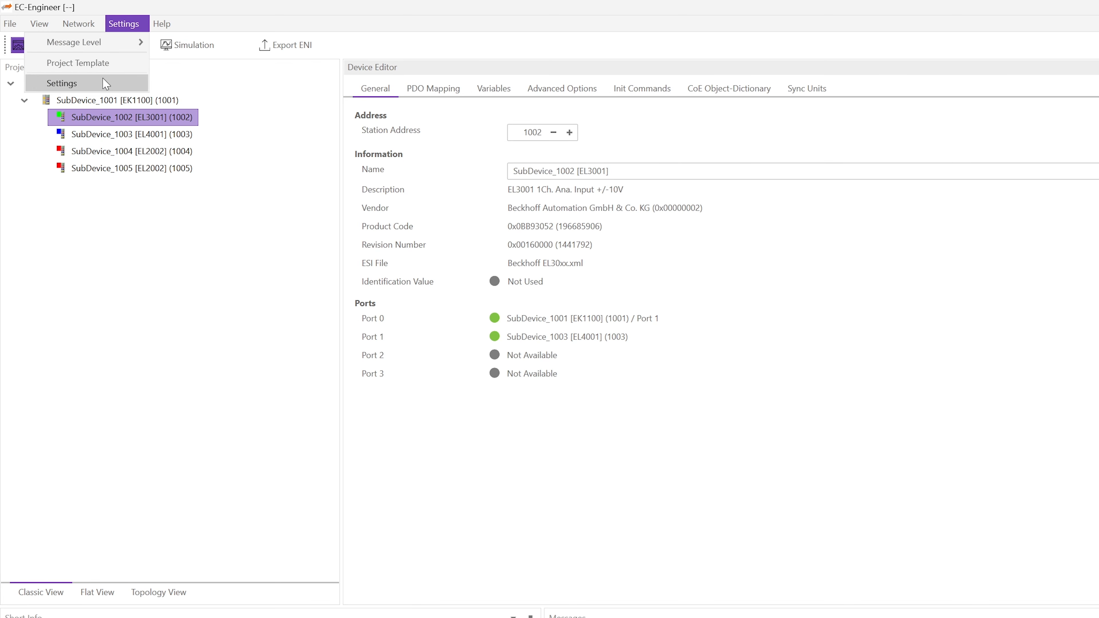
click(62, 83)
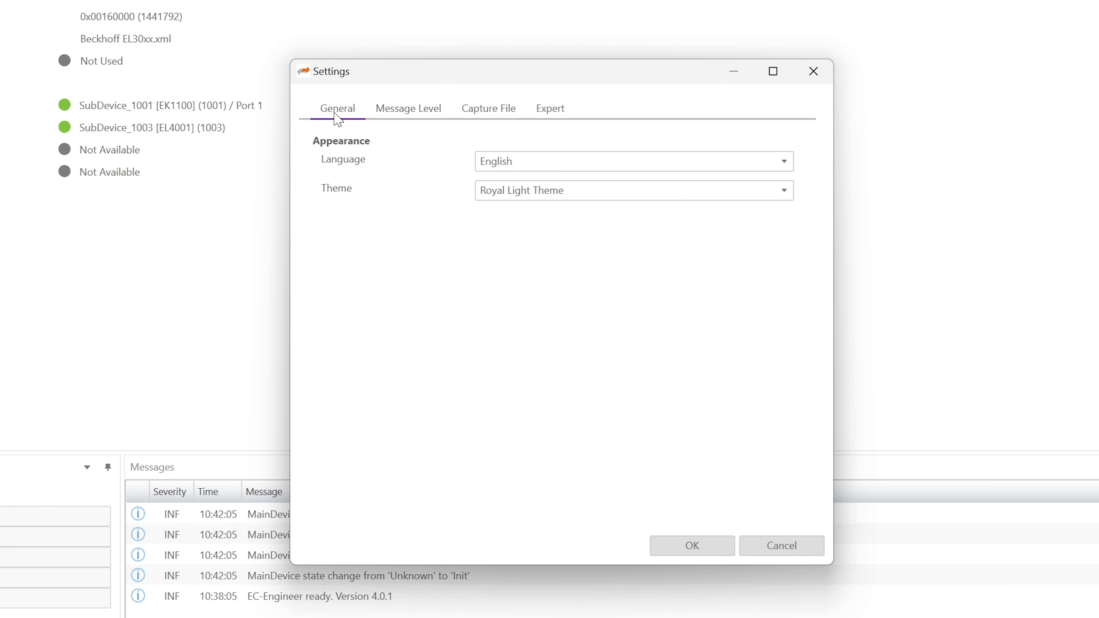
click(401, 116)
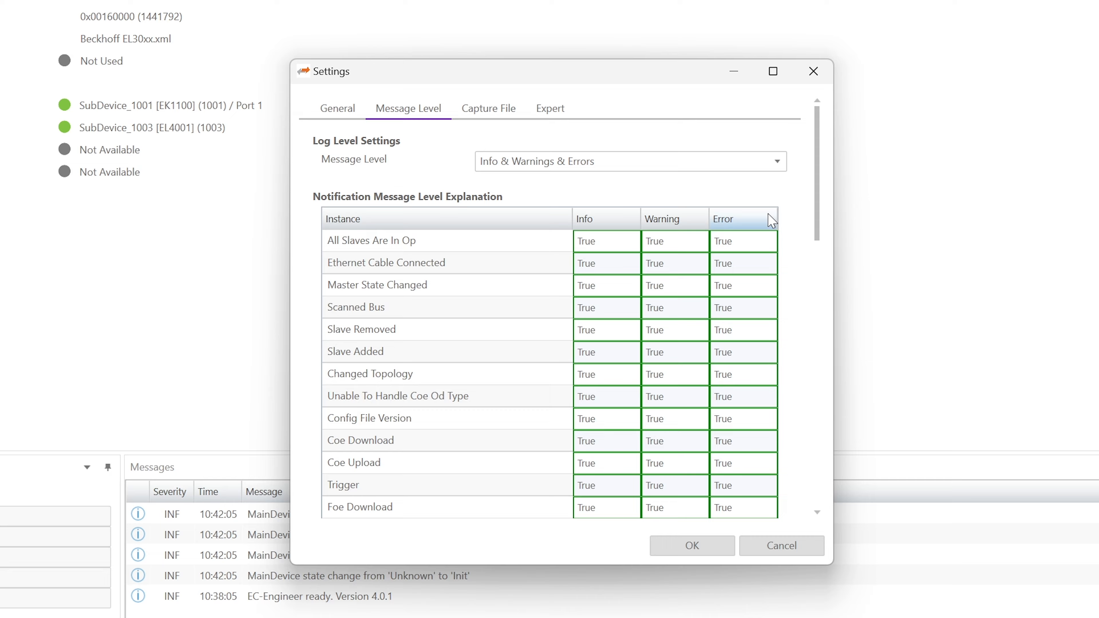
scroll(823, 189, down, 1)
mouse_move(822, 189)
mouse_down()
mouse_move(820, 444)
mouse_move(803, 228)
mouse_move(814, 182)
mouse_up()
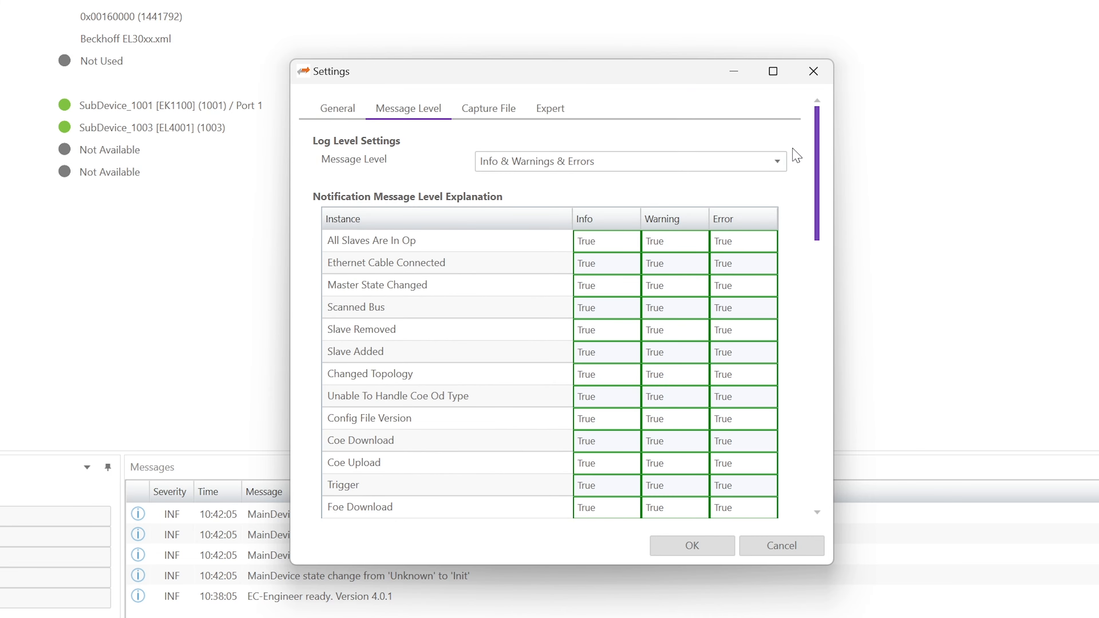
click(567, 164)
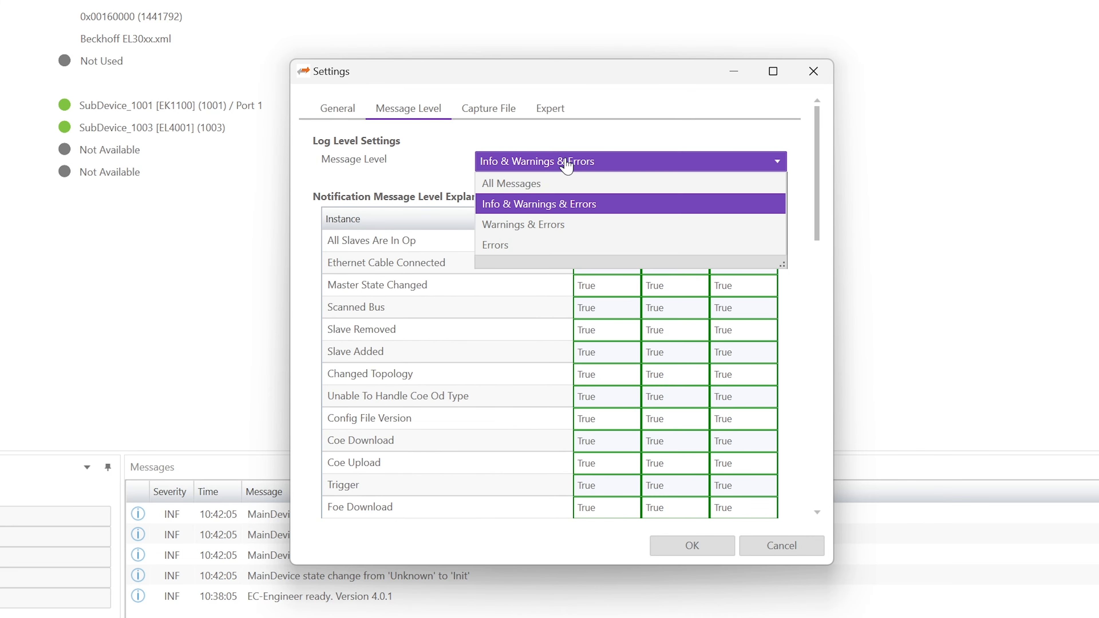
click(459, 154)
Examine the capture file and expert settings, including the GUI and MainDevice debug level choices, and close the settings with OK.
click(481, 115)
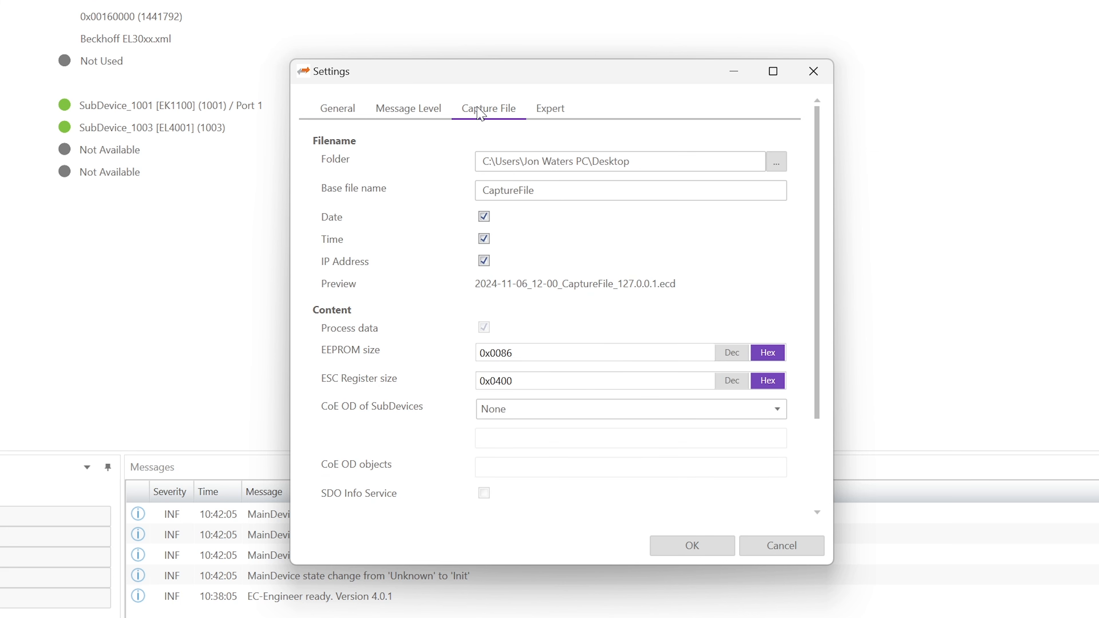
click(549, 108)
click(782, 164)
click(776, 142)
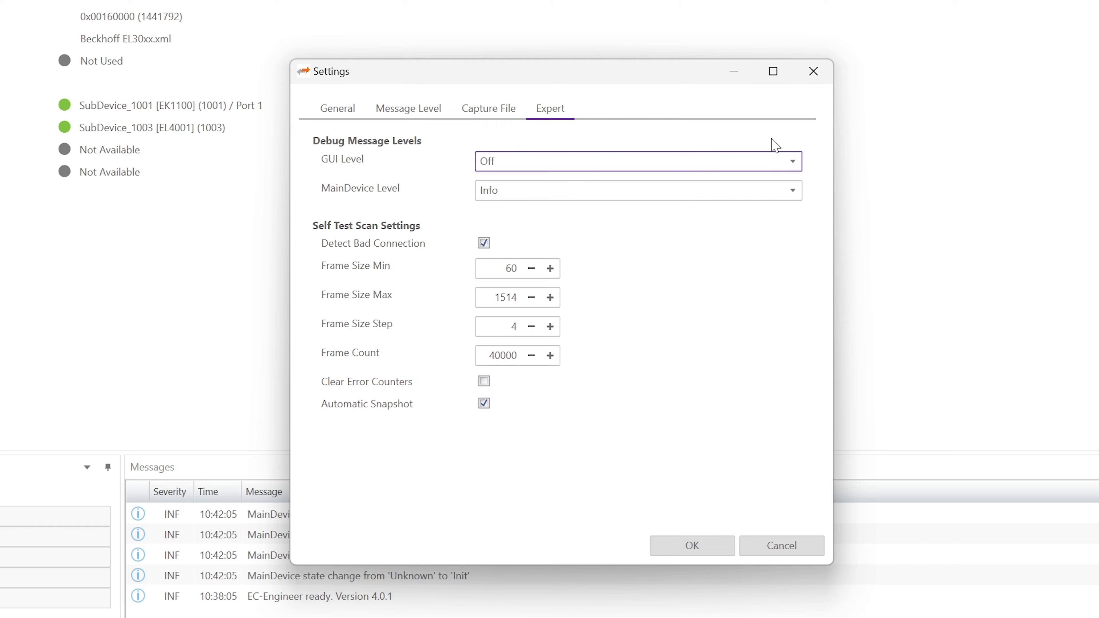
click(787, 191)
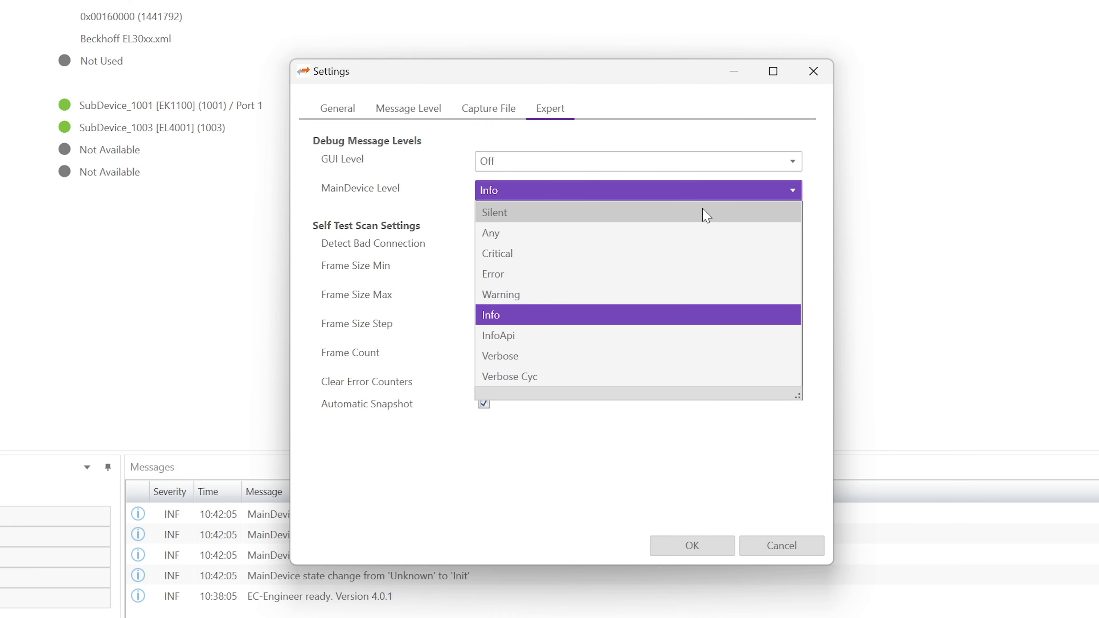
click(822, 181)
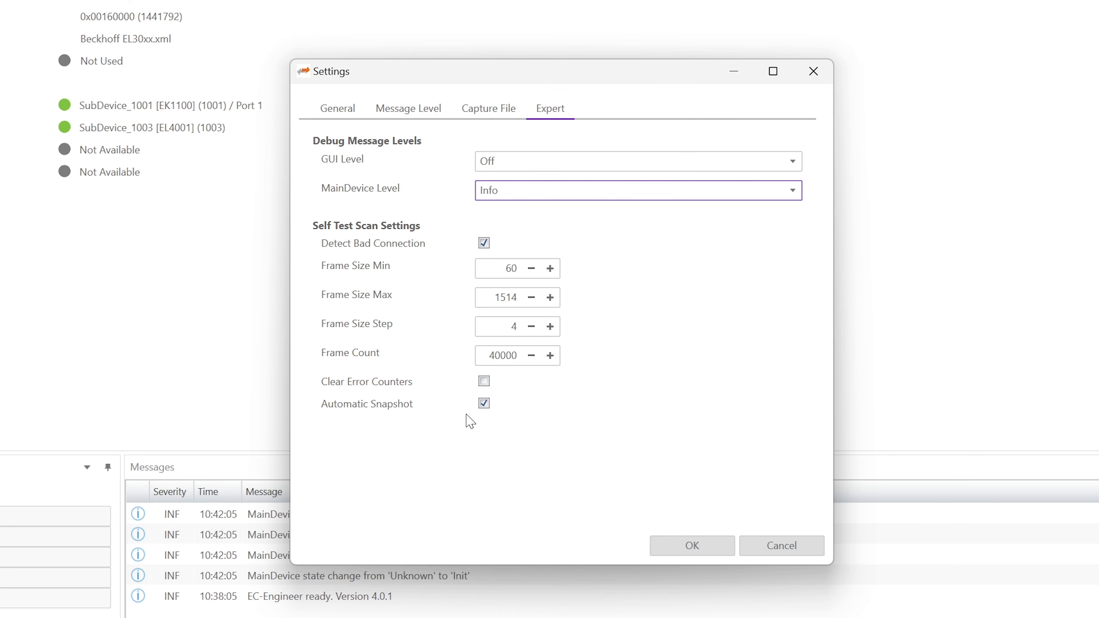
click(692, 546)
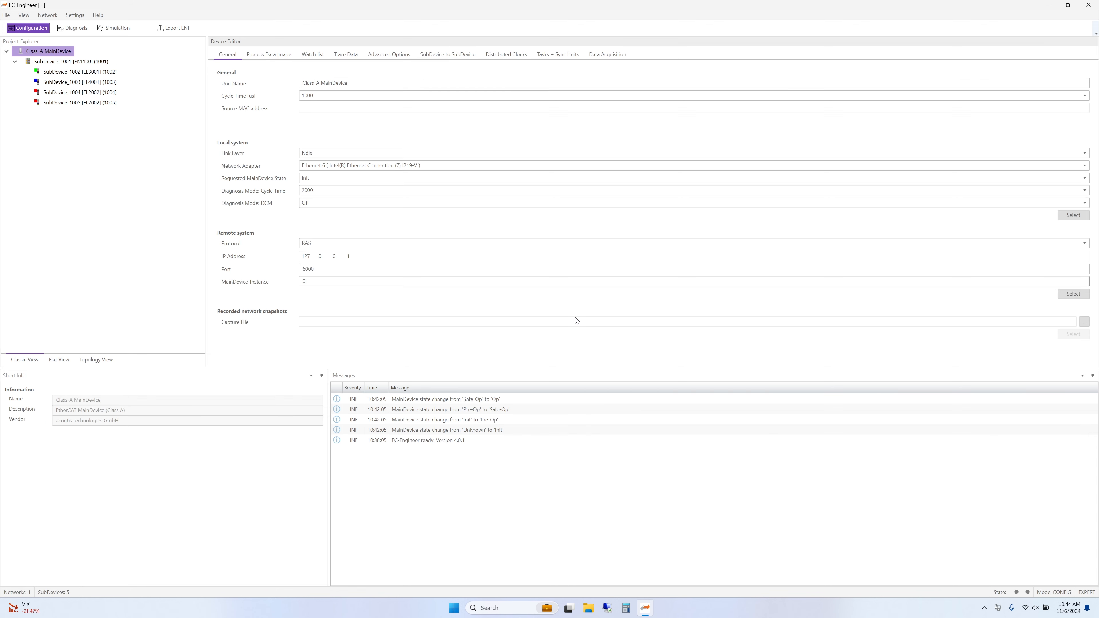